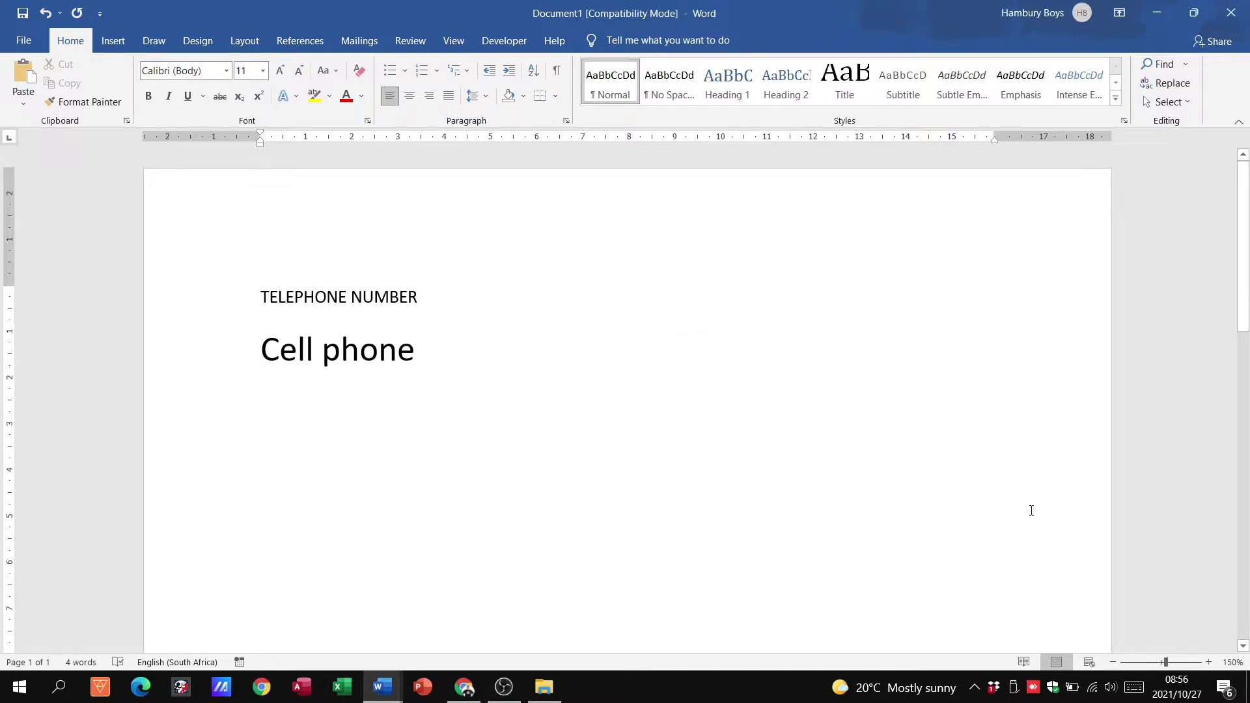
ctrl+scroll(255, 388, up, 2)
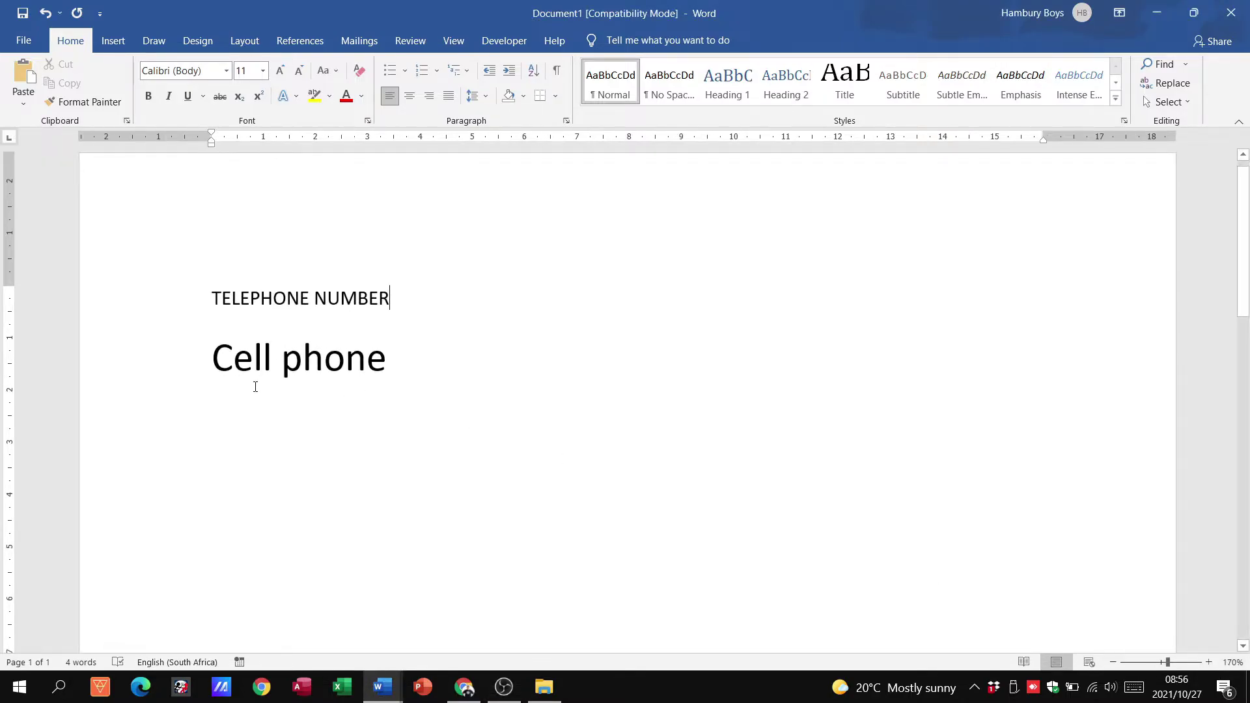
Select TELEPHONE NUMBER and Cell phone and grow their font size two steps
drag(159, 303, 161, 346)
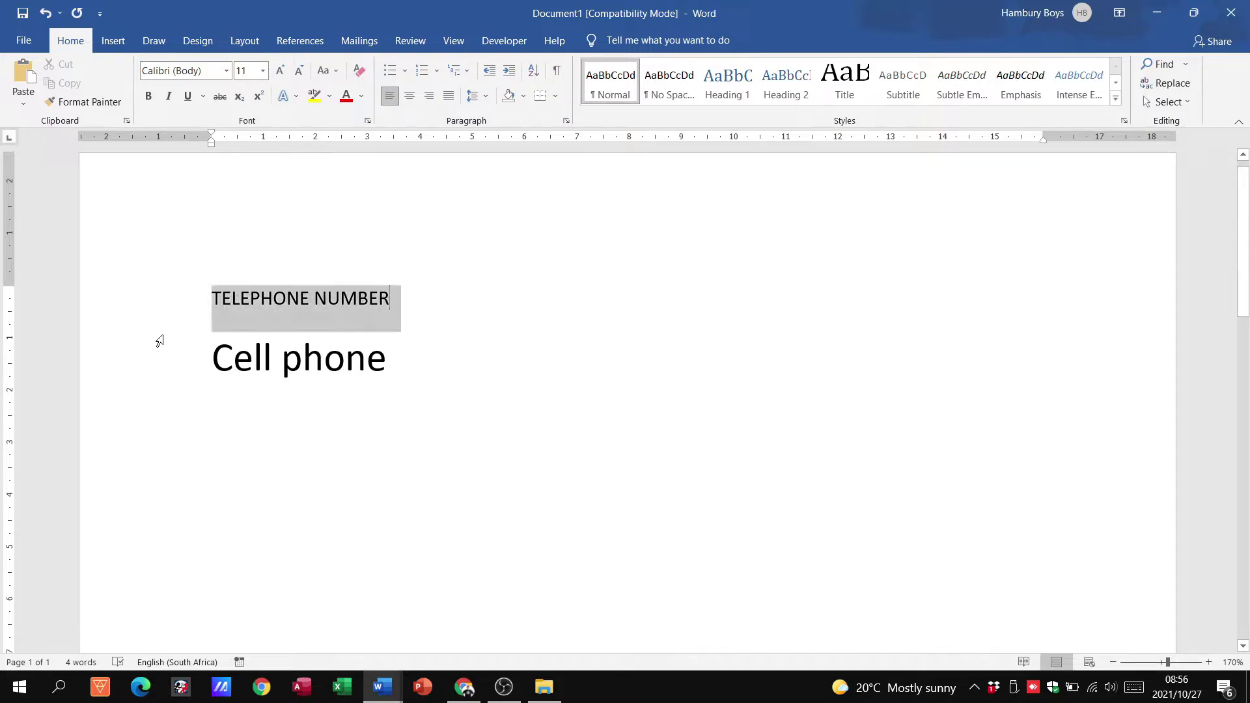
click(279, 70)
click(278, 71)
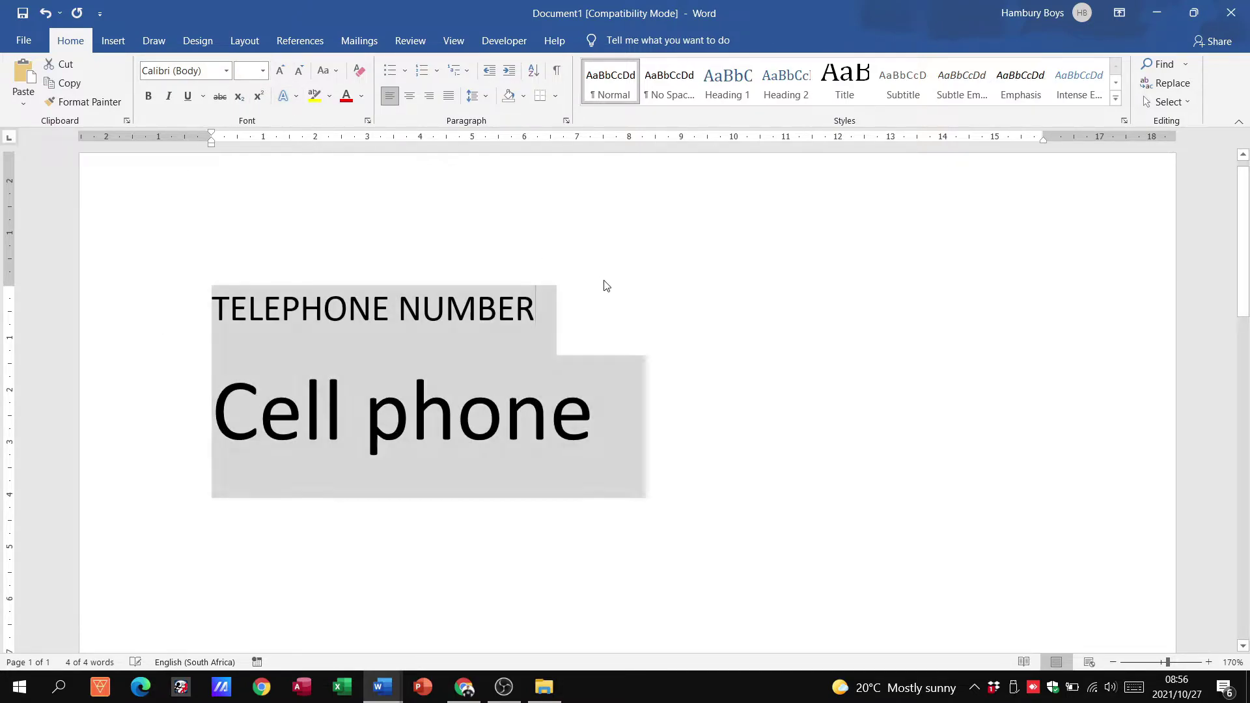
click(601, 278)
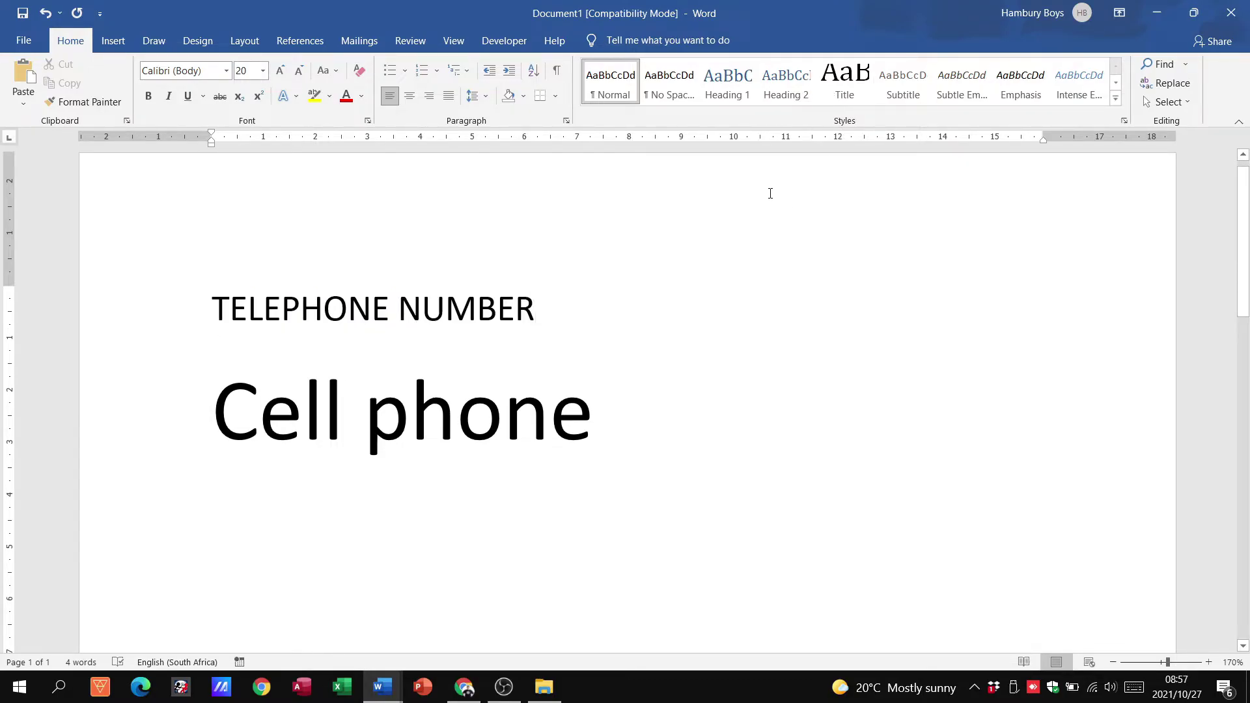
right_click(721, 95)
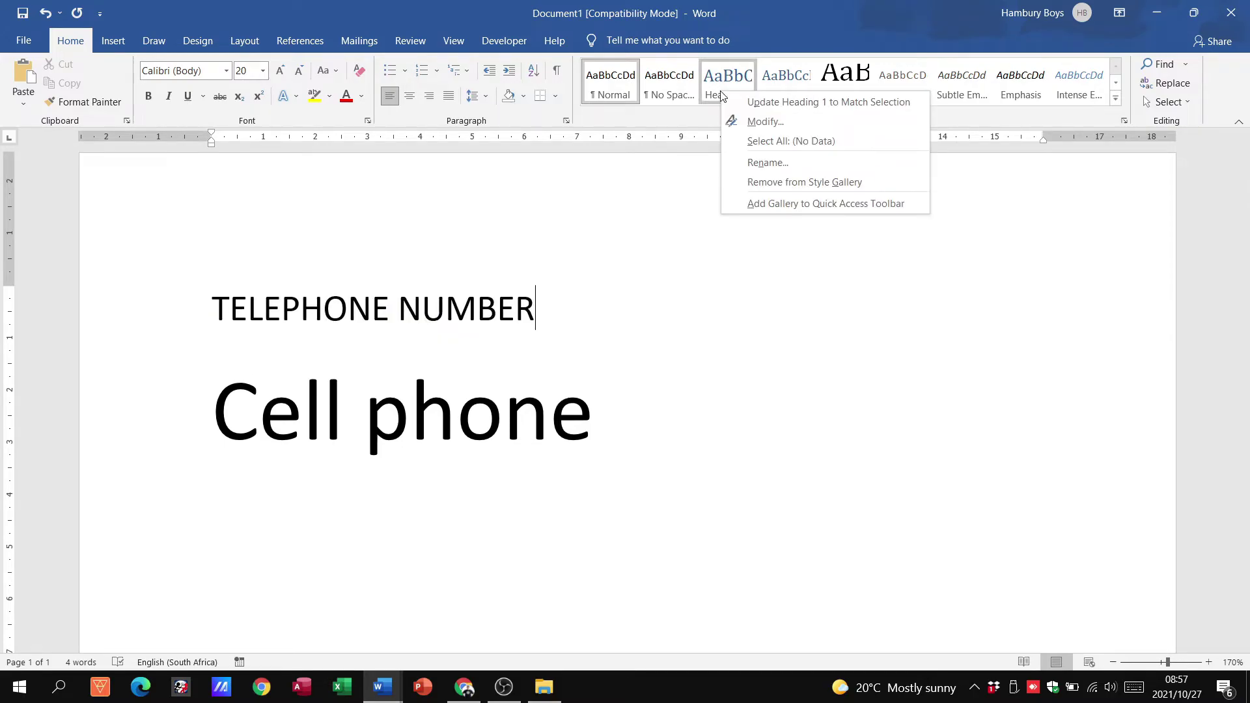
click(753, 121)
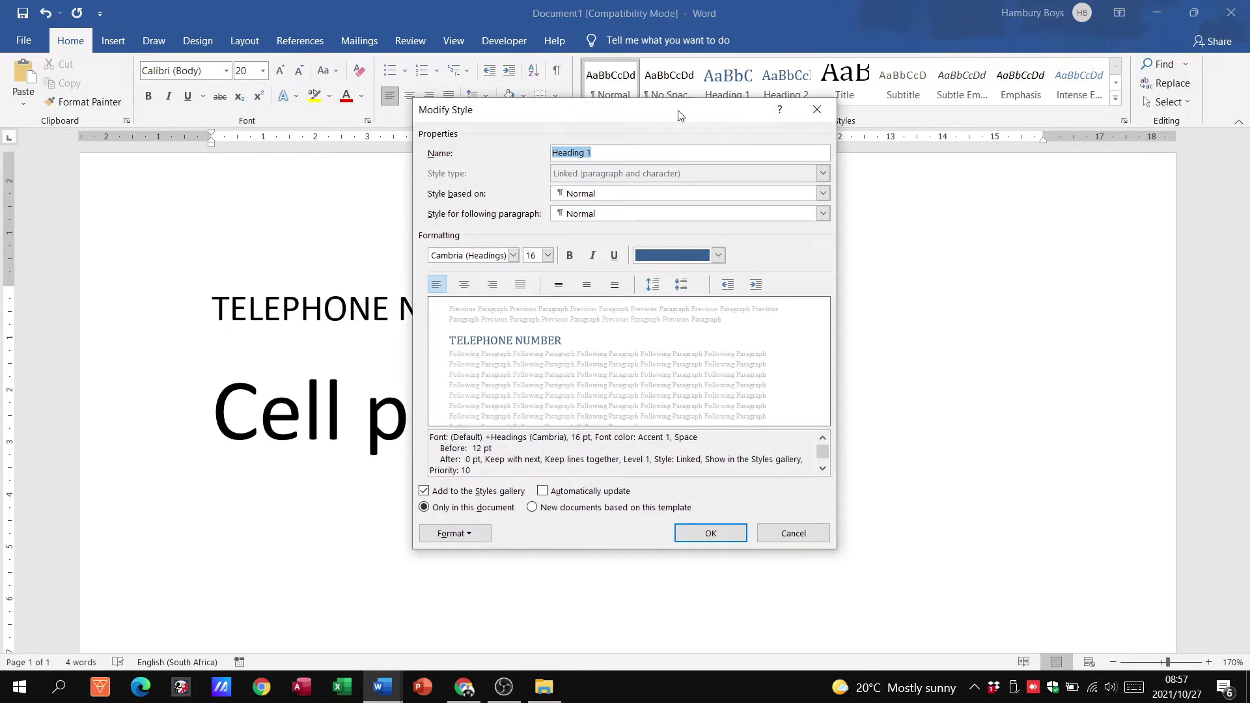
mouse_move(681, 110)
mouse_down()
mouse_move(998, 164)
mouse_move(938, 158)
mouse_up()
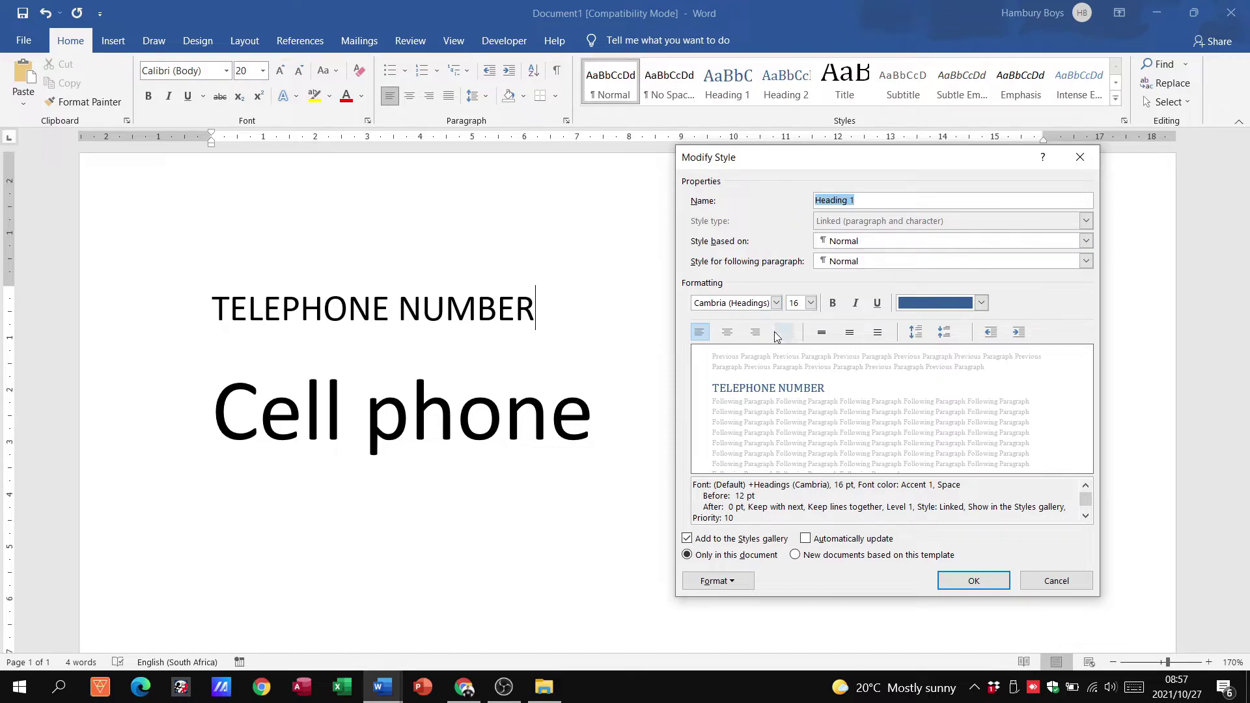
click(1042, 583)
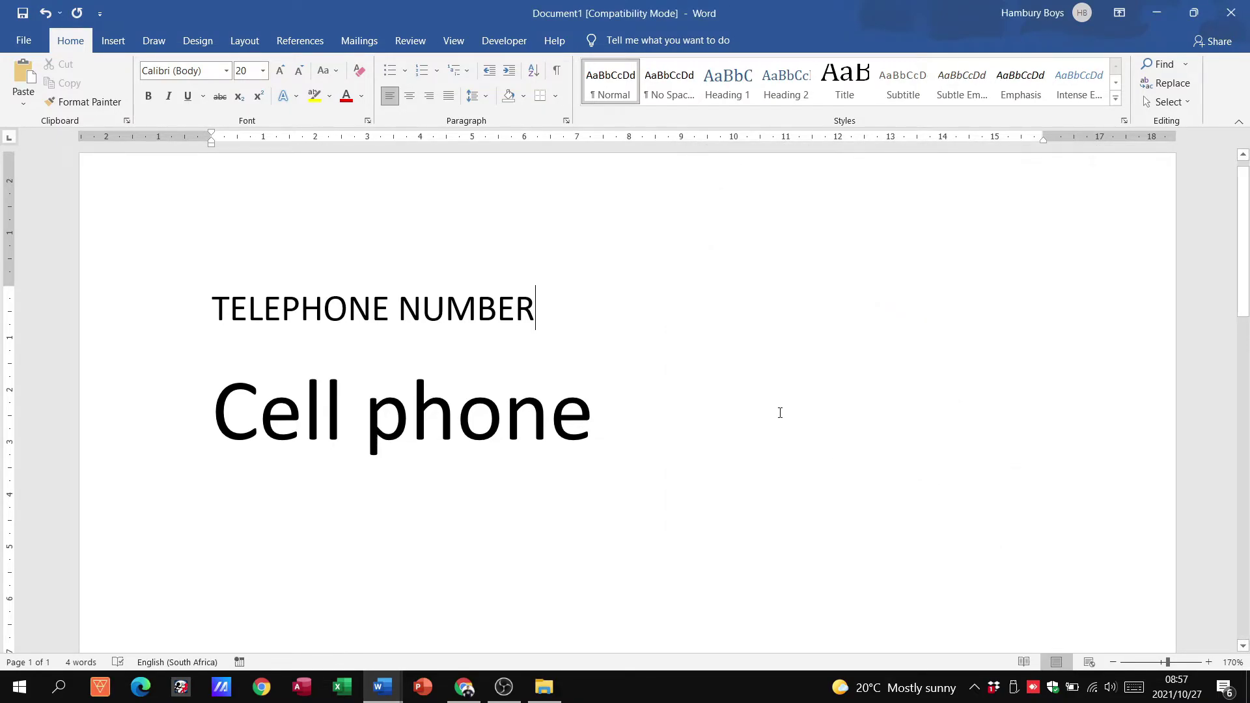
click(778, 414)
Try the Heading 1 and Heading 2 styles on the TELEPHONE NUMBER line
click(186, 315)
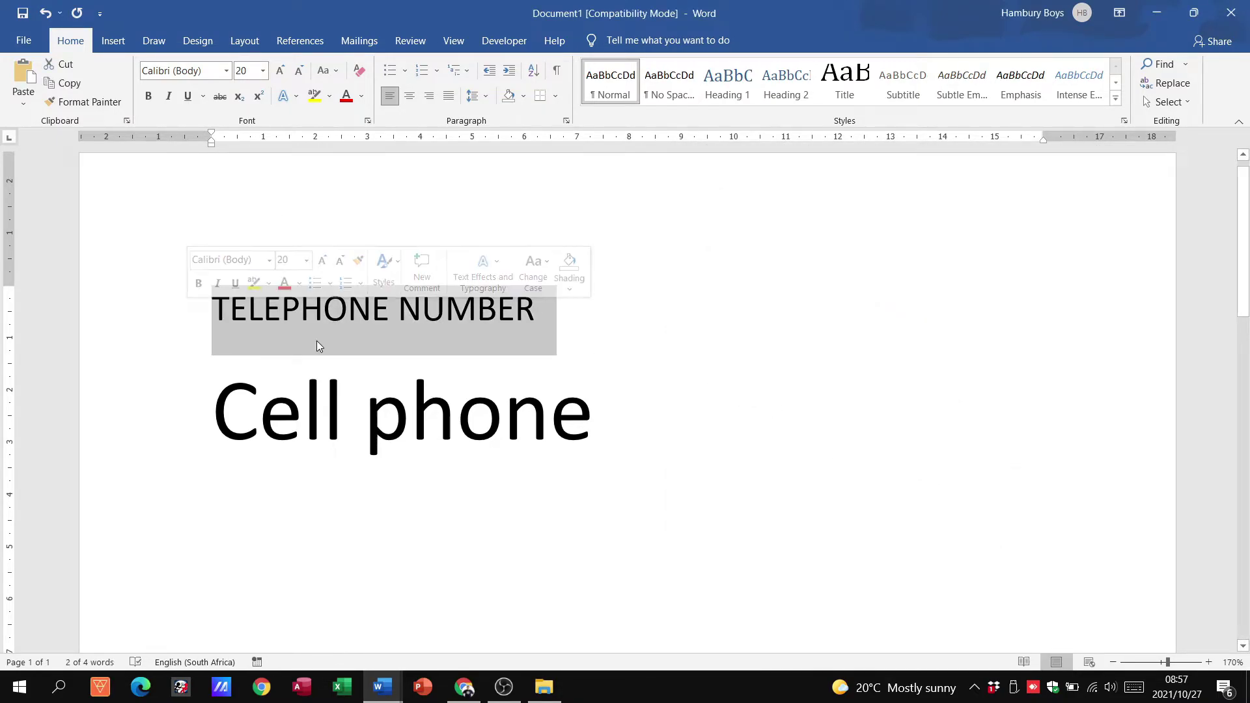
click(730, 94)
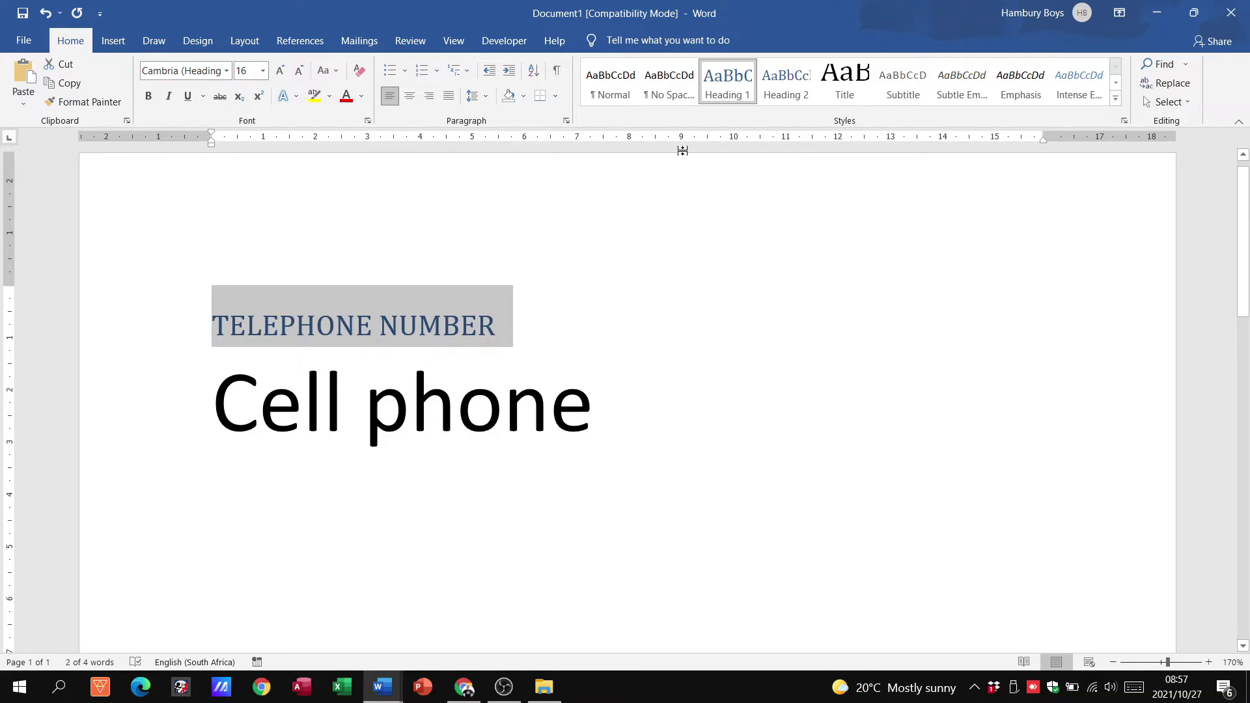
click(796, 90)
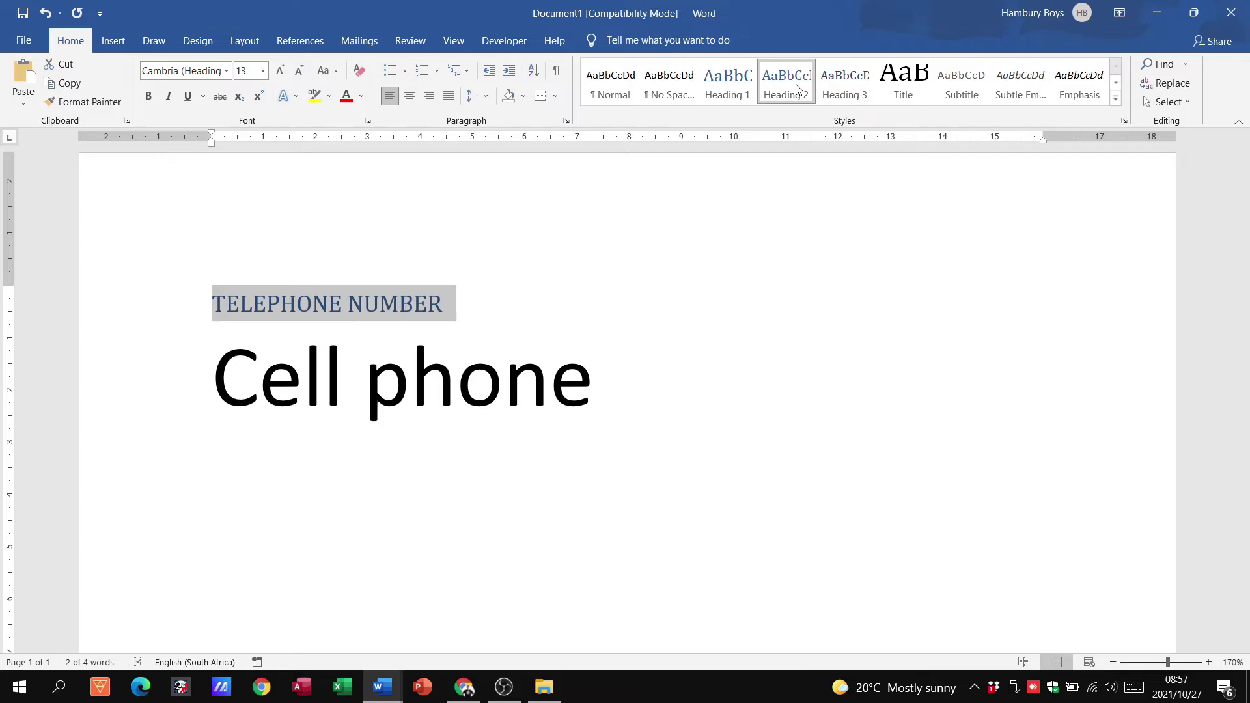
click(1115, 82)
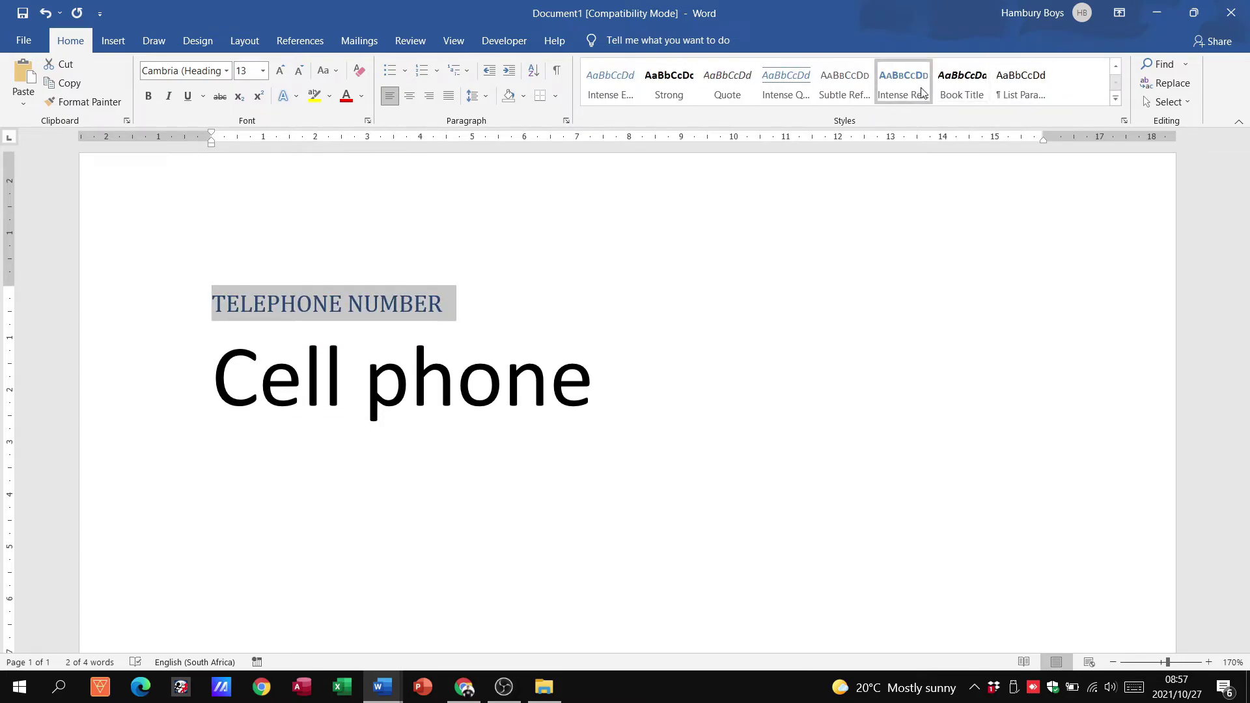
Sample quote and emphasis styles, then settle on the italic blue heading style
click(768, 90)
click(728, 90)
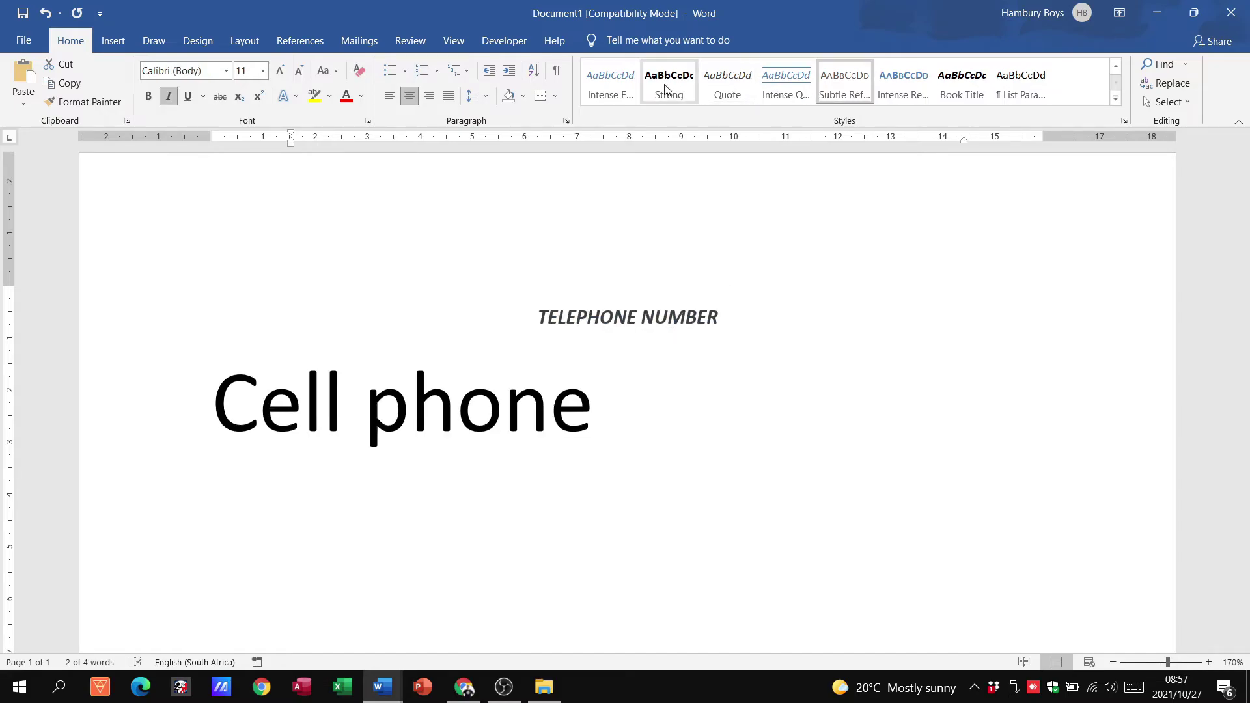
click(620, 90)
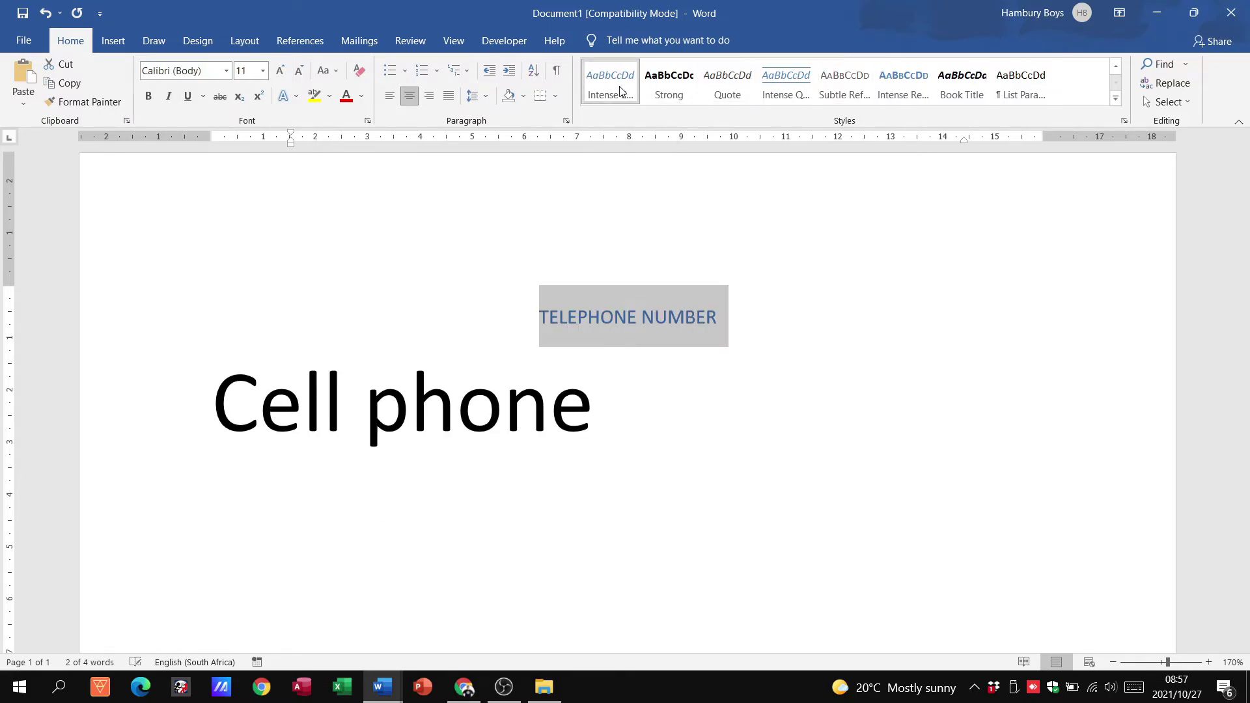
click(1113, 68)
click(781, 86)
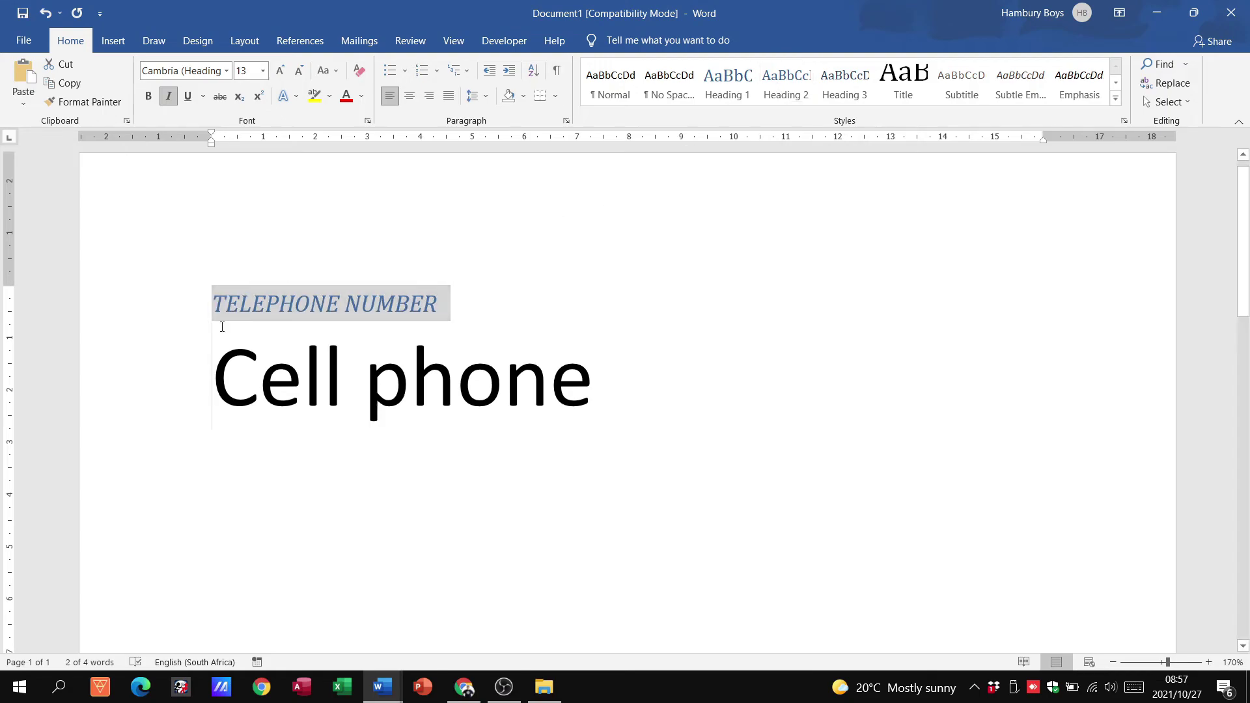
Apply the Subtitle style to the Cell phone line
drag(213, 380, 567, 389)
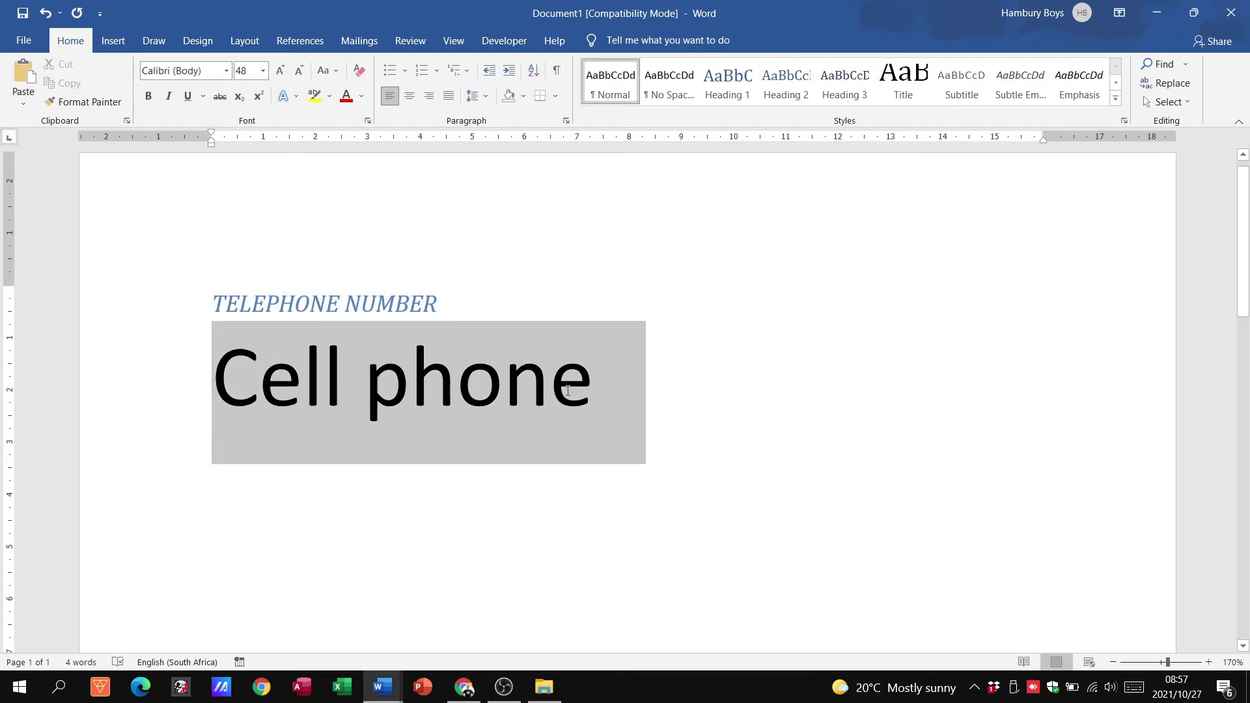
click(979, 80)
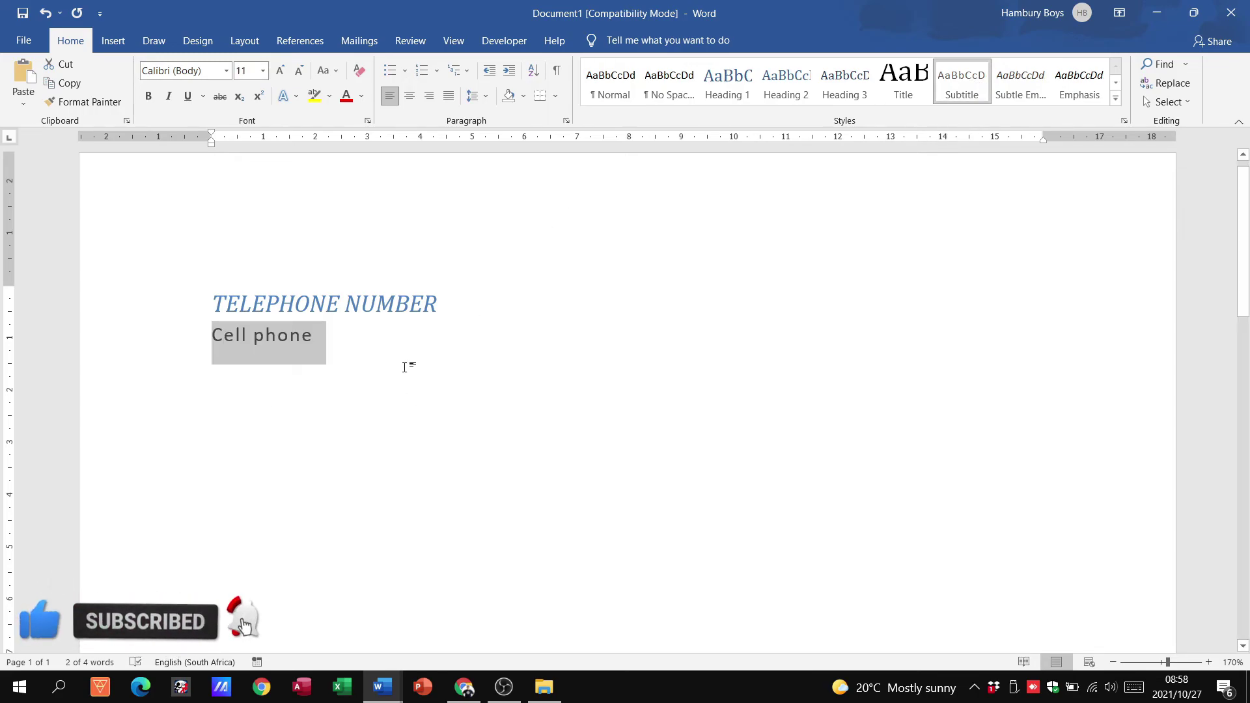